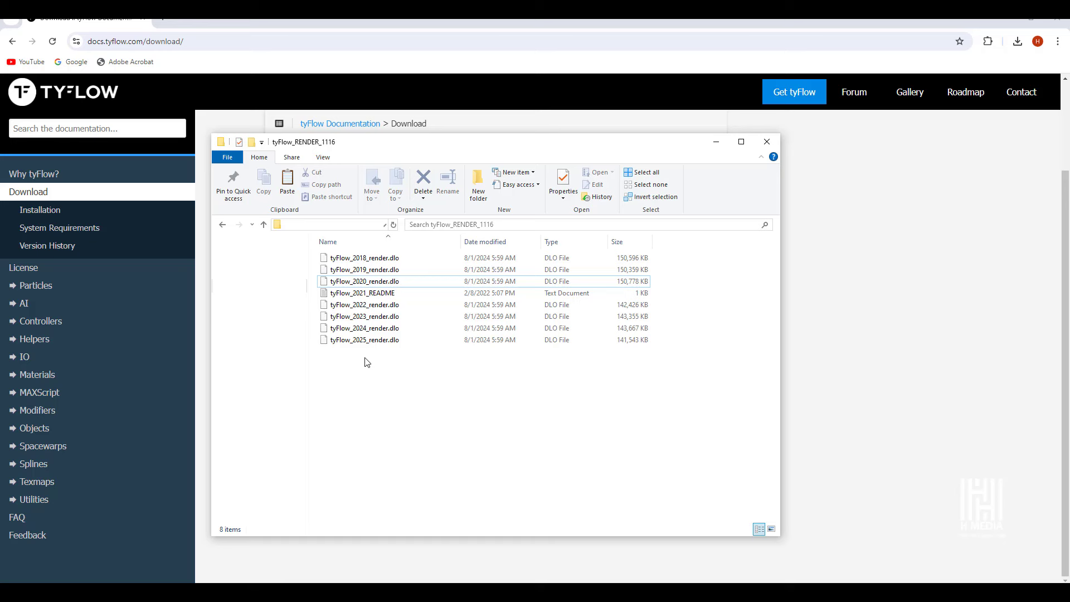
Copy the tyFlow_2025_render.dlo file from the tyFlow_RENDER_1116 folder.
left_click(396, 341)
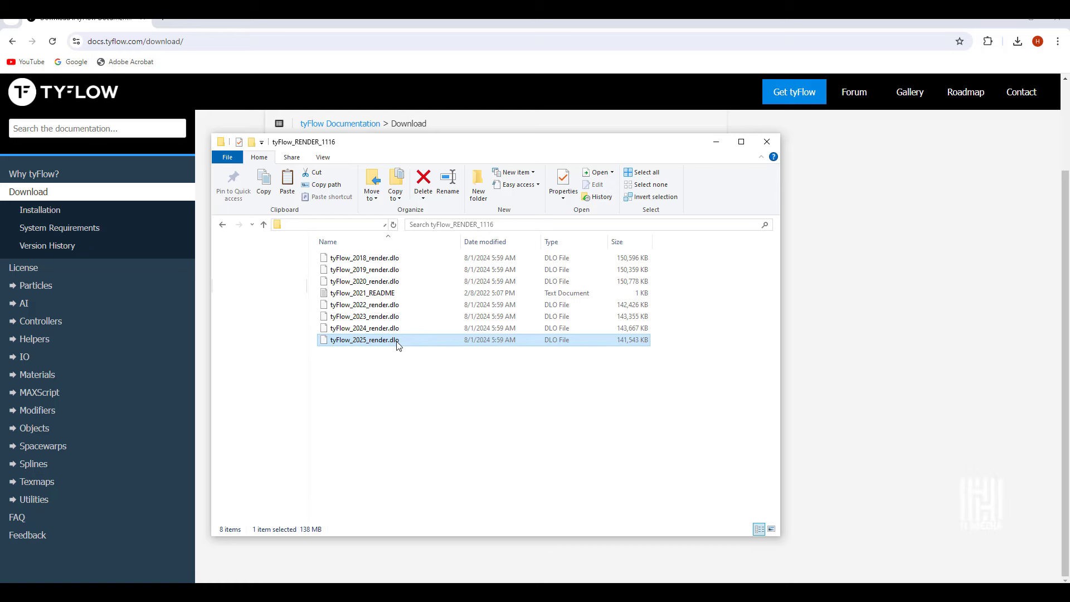
right_click(399, 343)
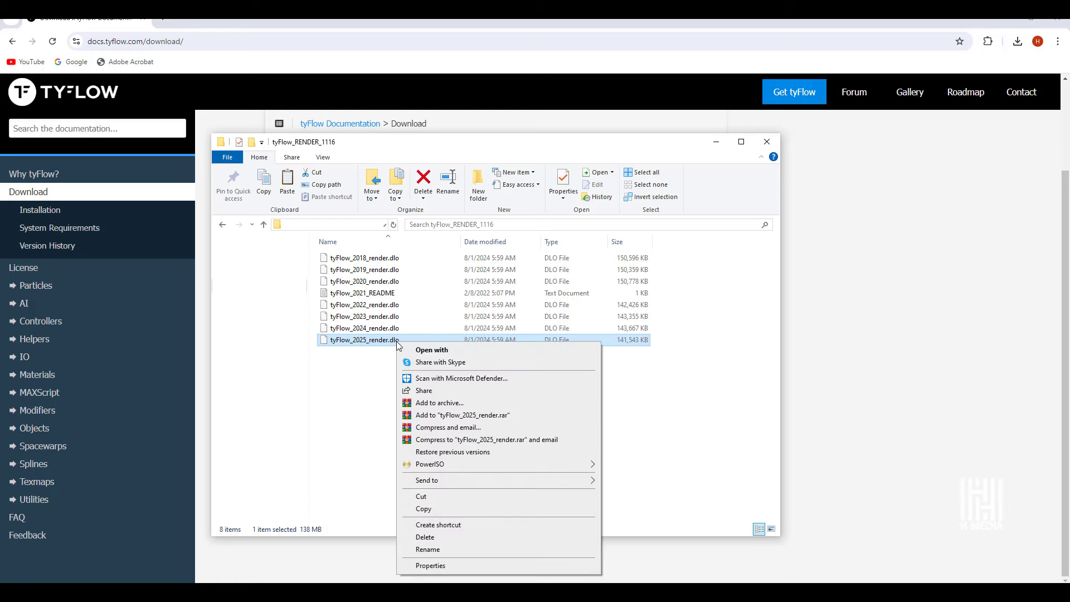
left_click(423, 509)
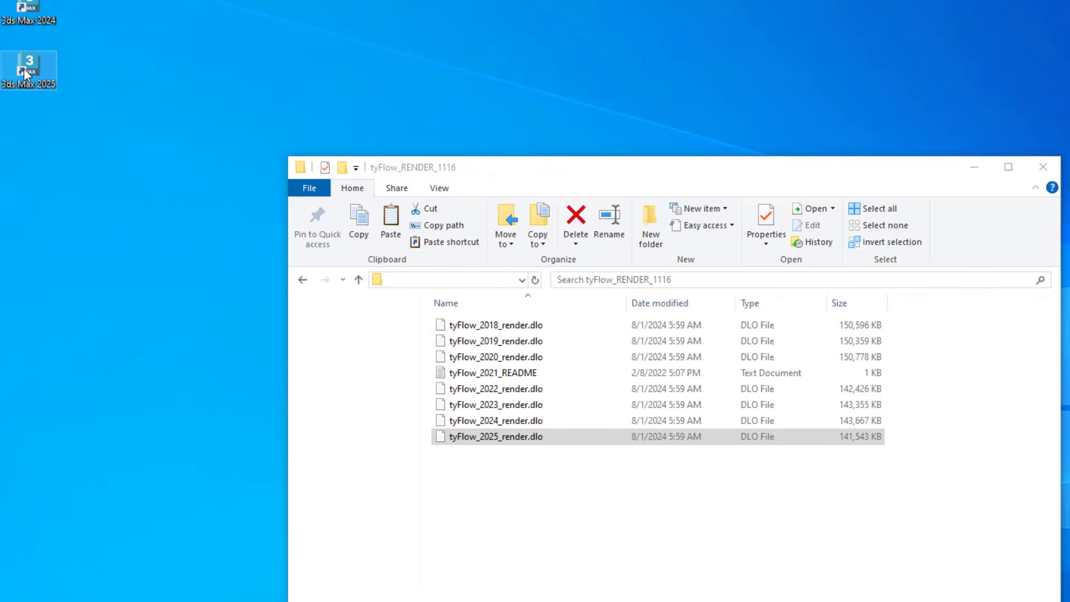
Open the Plugins folder in the 3ds Max 2025 installation location and paste the copied render file into it.
right_click(23, 68)
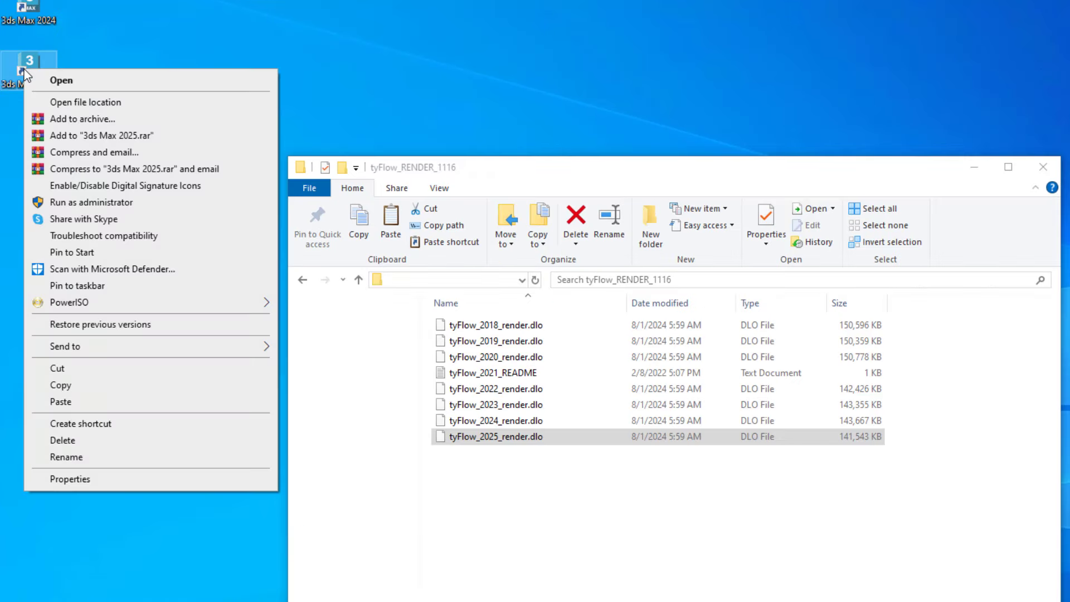
left_click(108, 104)
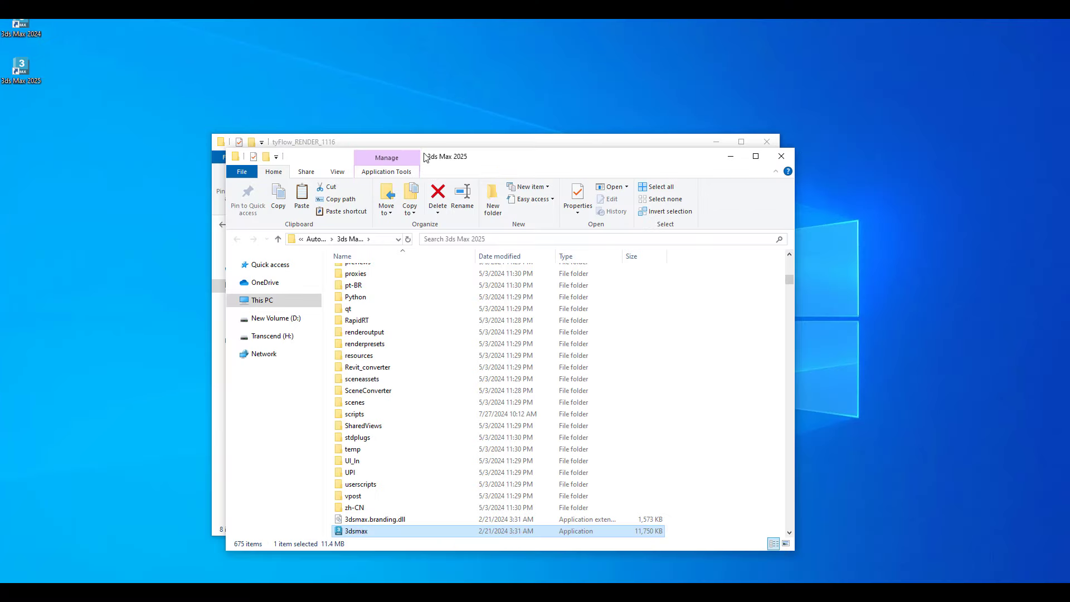
left_click_drag(611, 188, 583, 123)
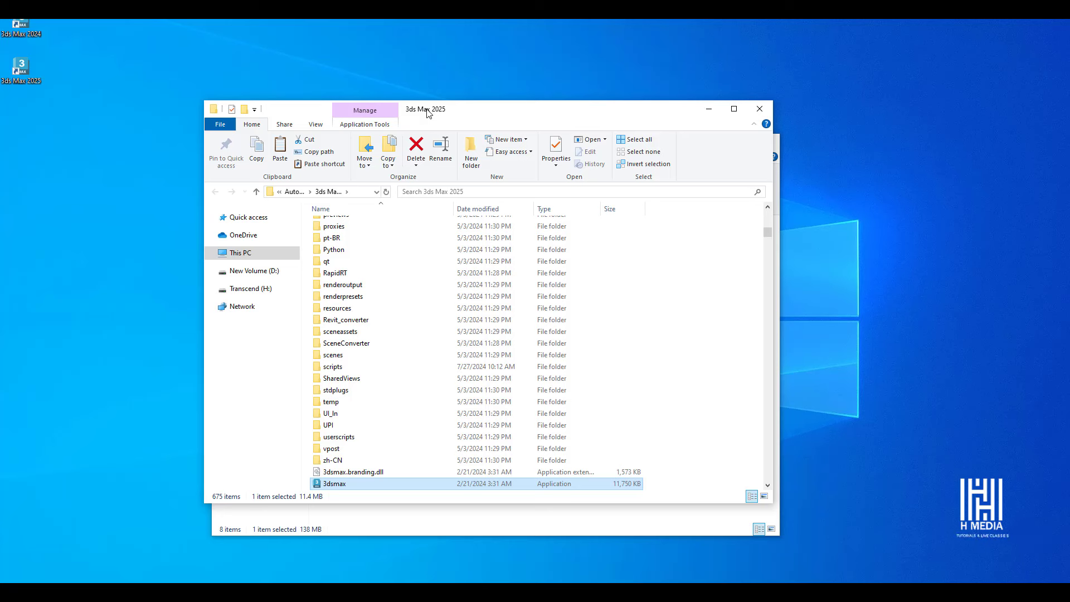
scroll(444, 351, "up", 1)
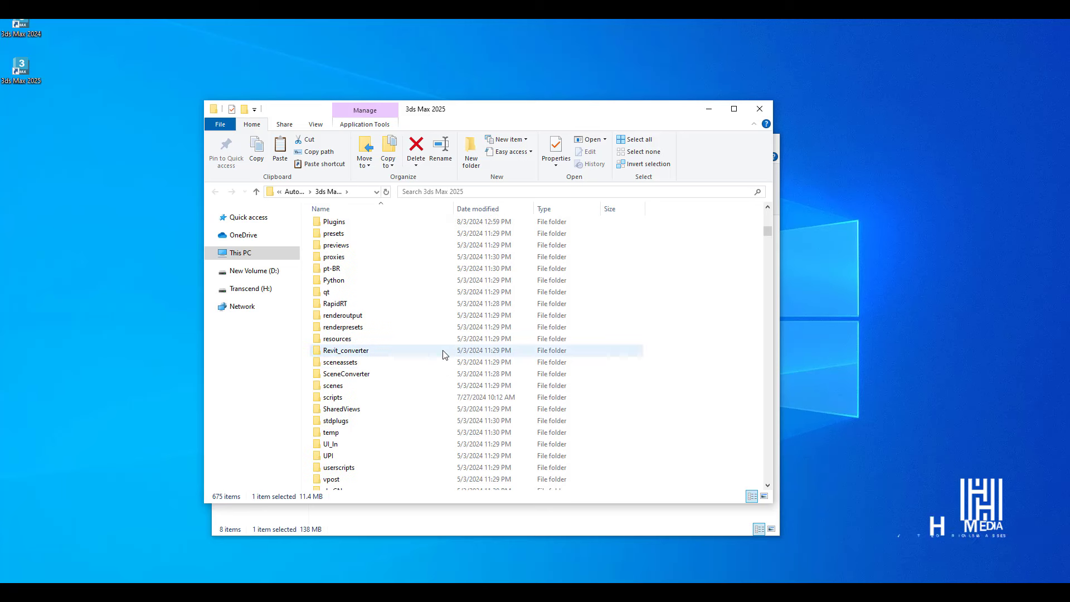
left_click(345, 222)
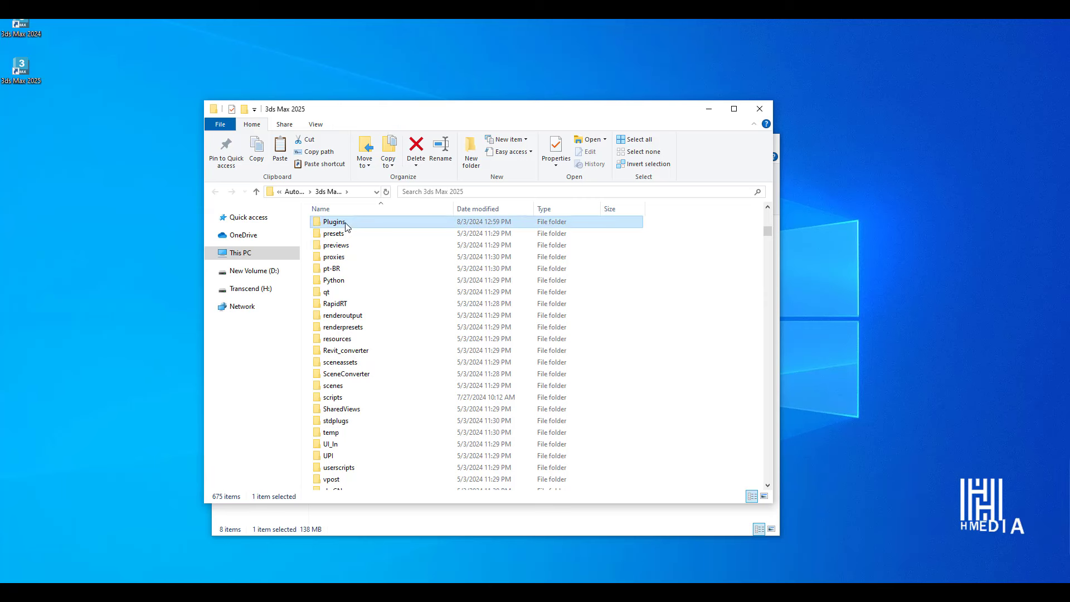
scroll(343, 266, "up", 1)
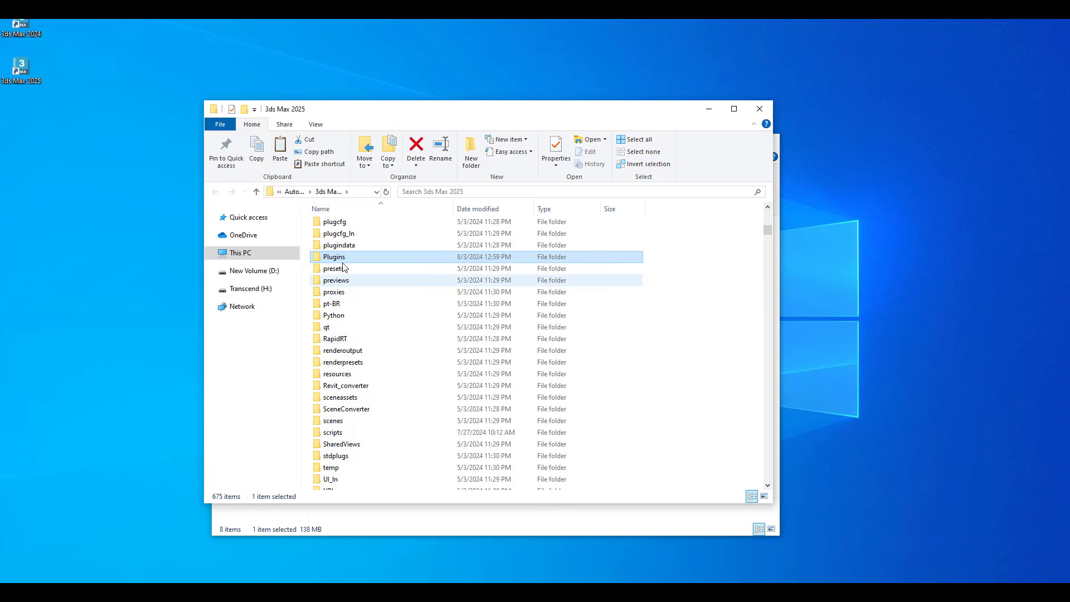
double_click(394, 259)
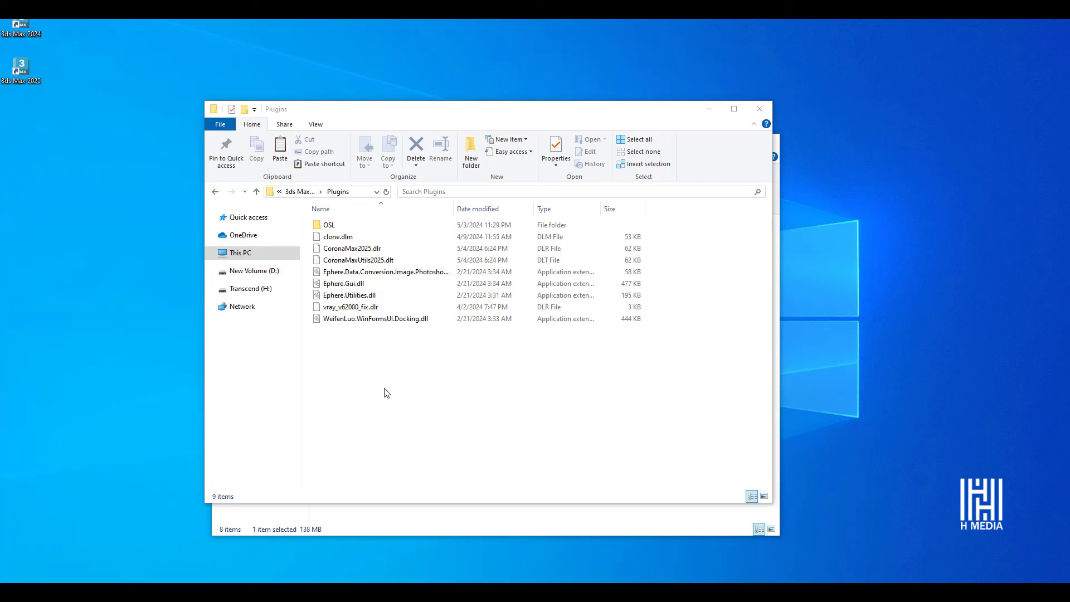
key("ctrl+v")
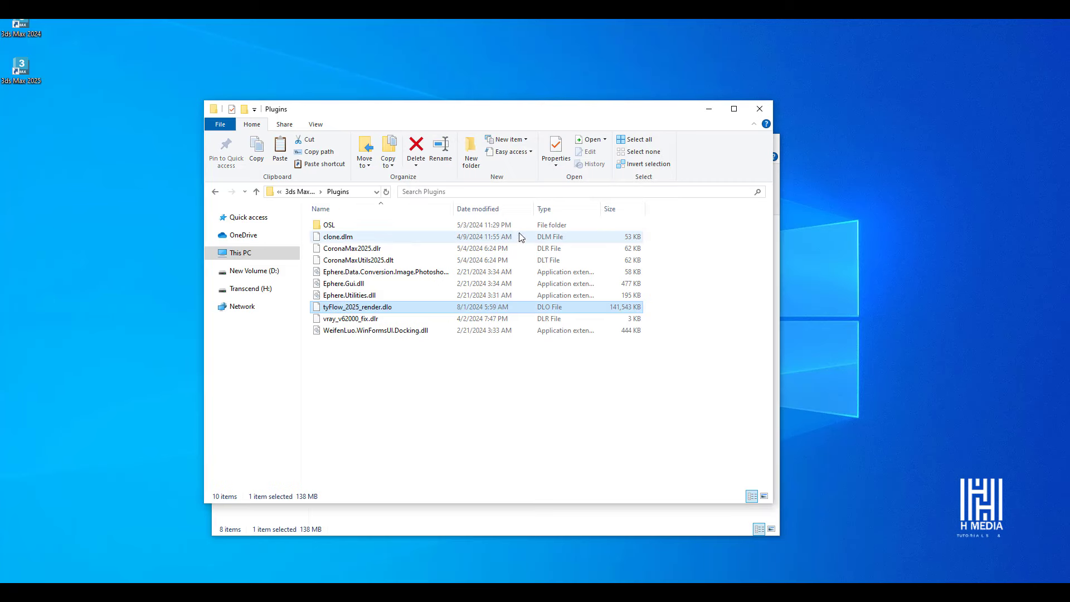
Copy tyFlow_2025.dlo from the tyFlow_1116 folder into the 3ds Max 2025 Plugins folder, granting administrator permission.
left_click_drag(478, 112, 609, 49)
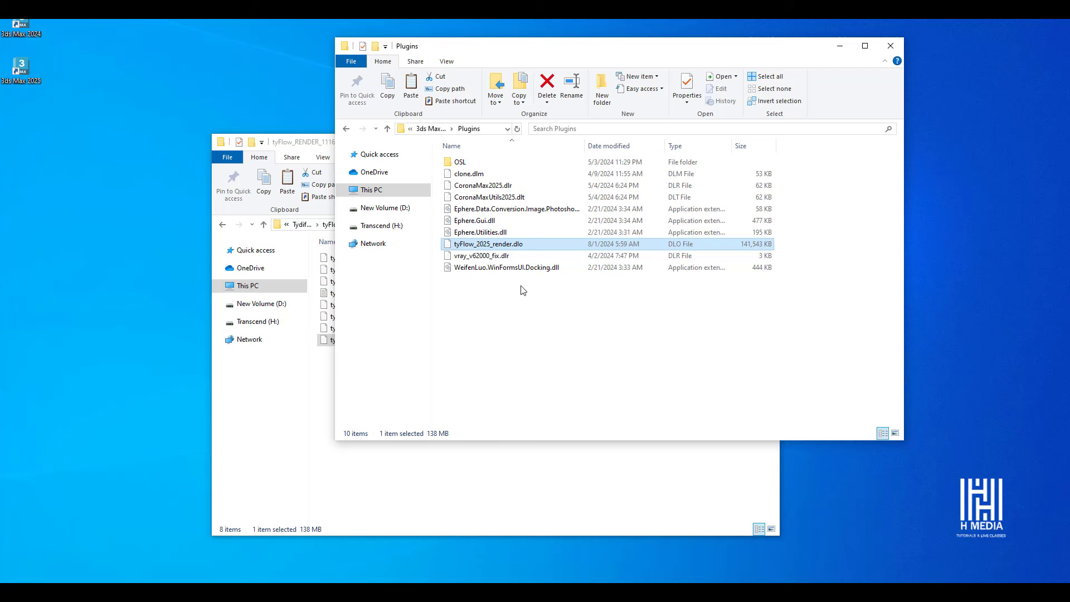
right_click(351, 342)
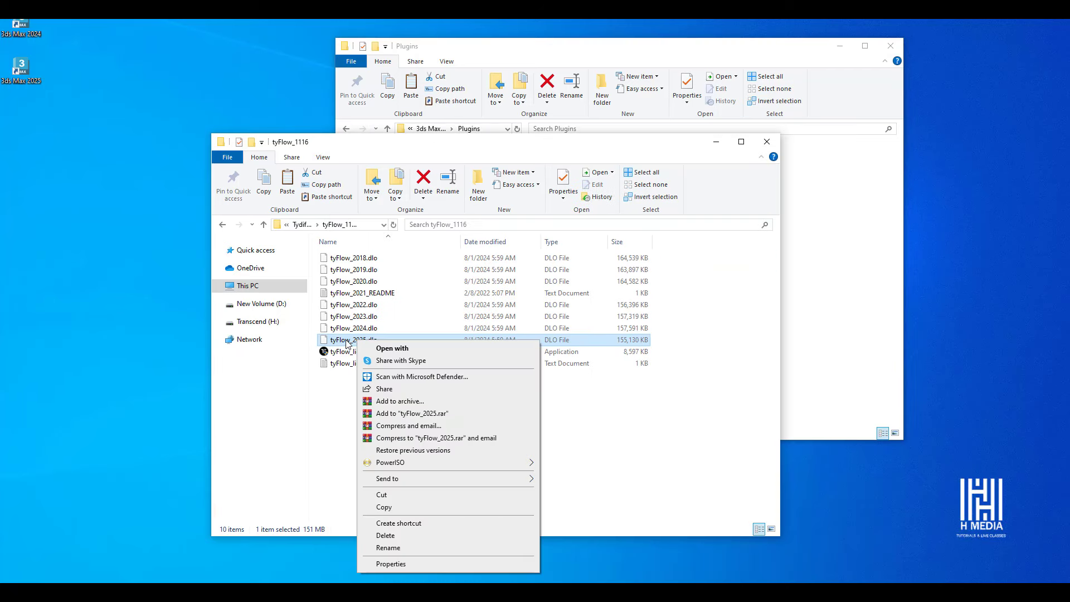
right_click(368, 340)
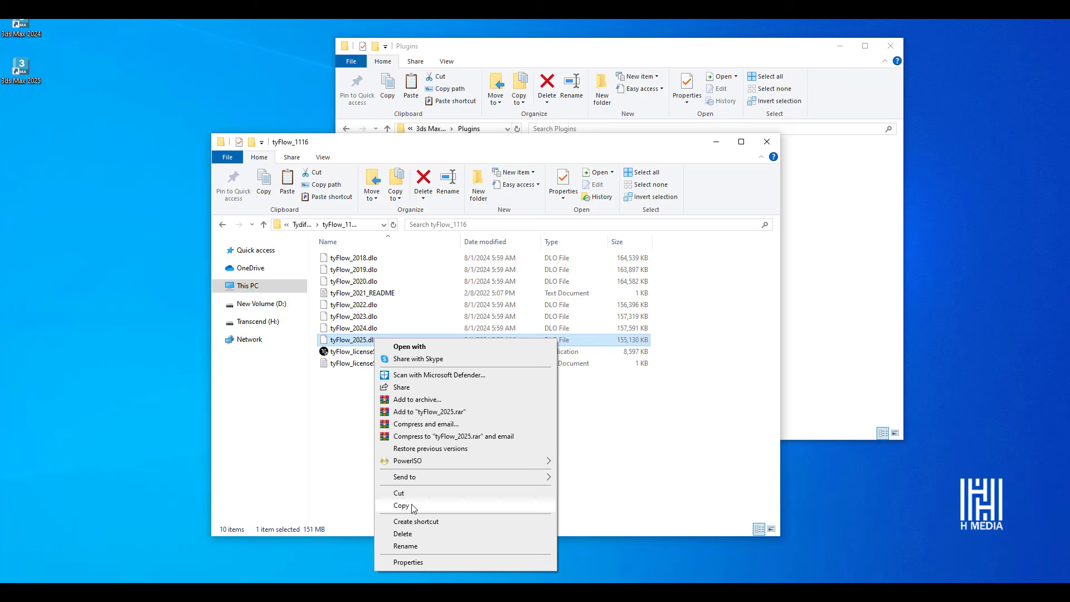
left_click(401, 505)
left_click(836, 365)
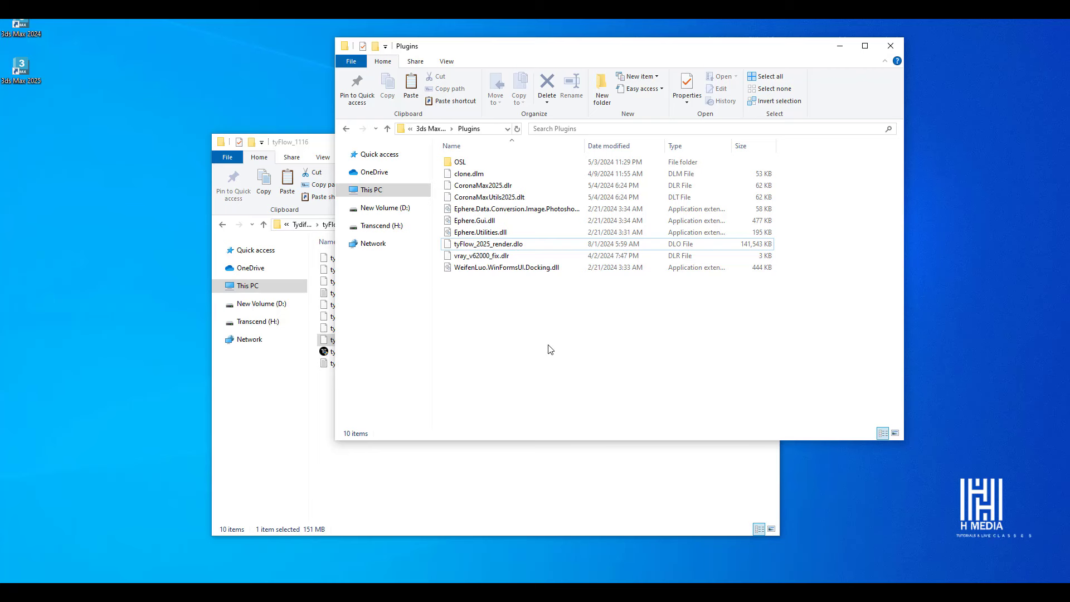
key("ctrl+v")
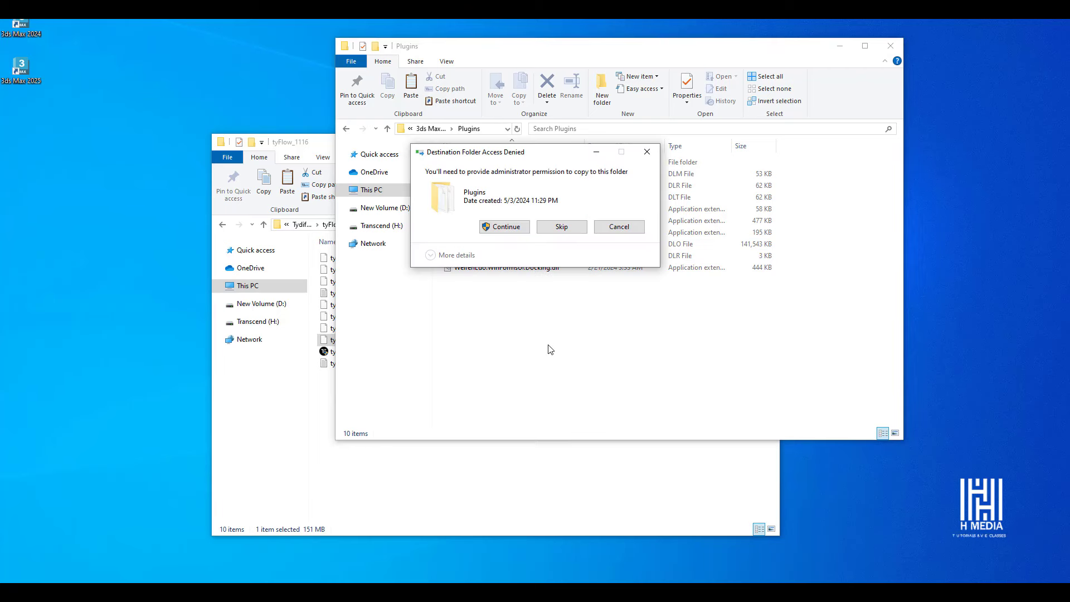
left_click(505, 226)
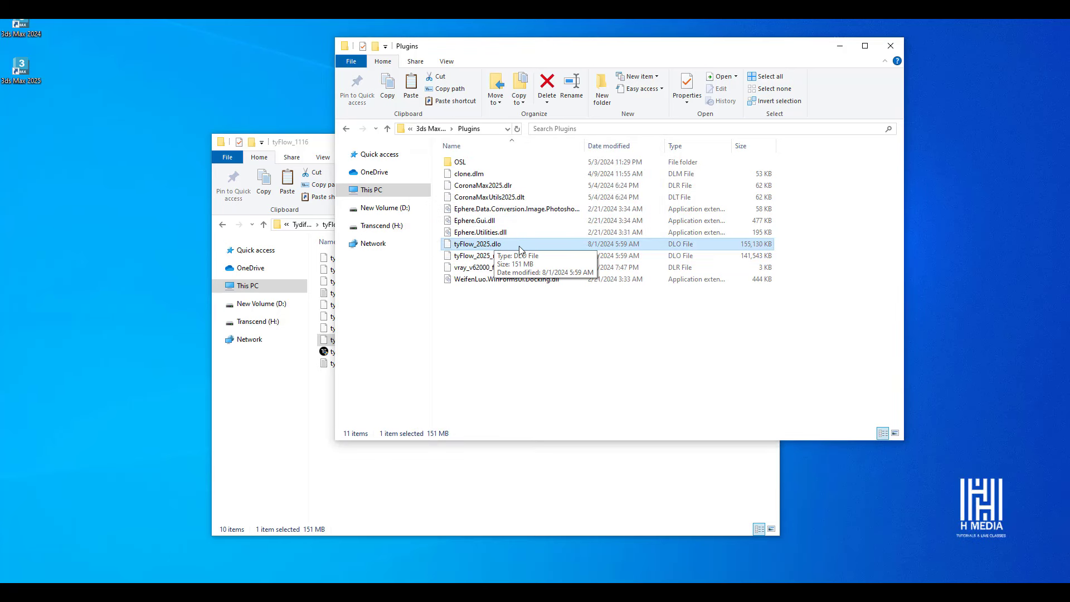
left_click(524, 256, "ctrl")
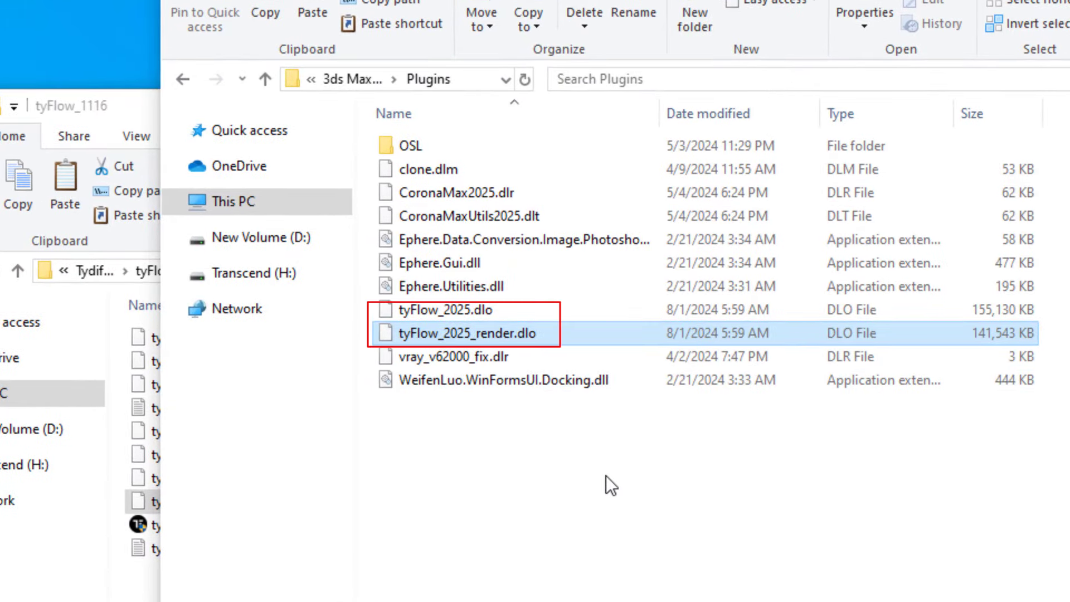
left_click(607, 476)
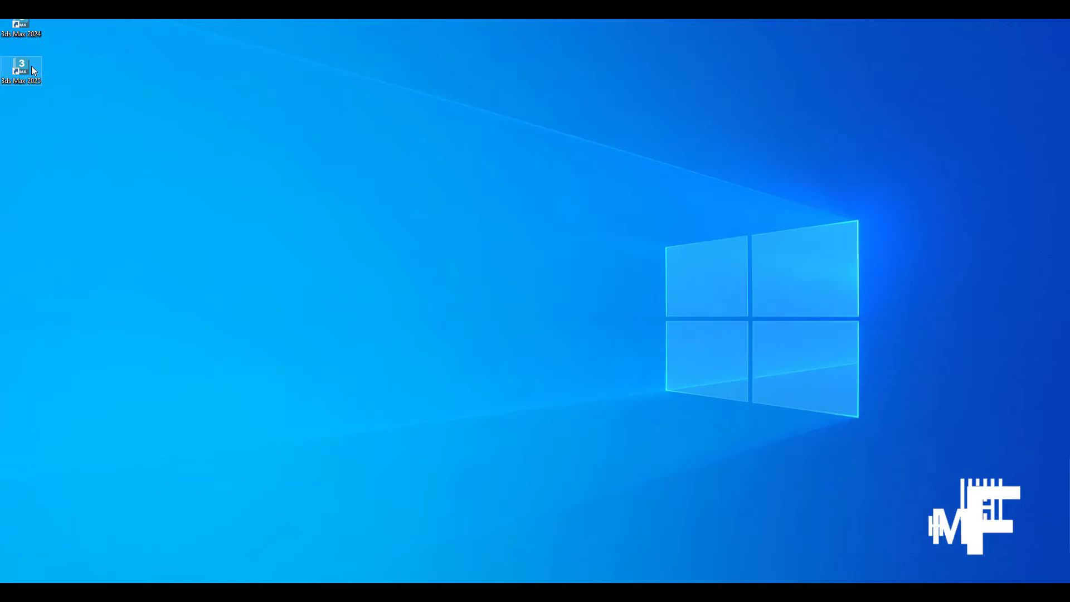
Launch 3ds Max 2025 and open tyDiffusion from the Perspective viewport's Standard rendering options.
double_click(31, 66)
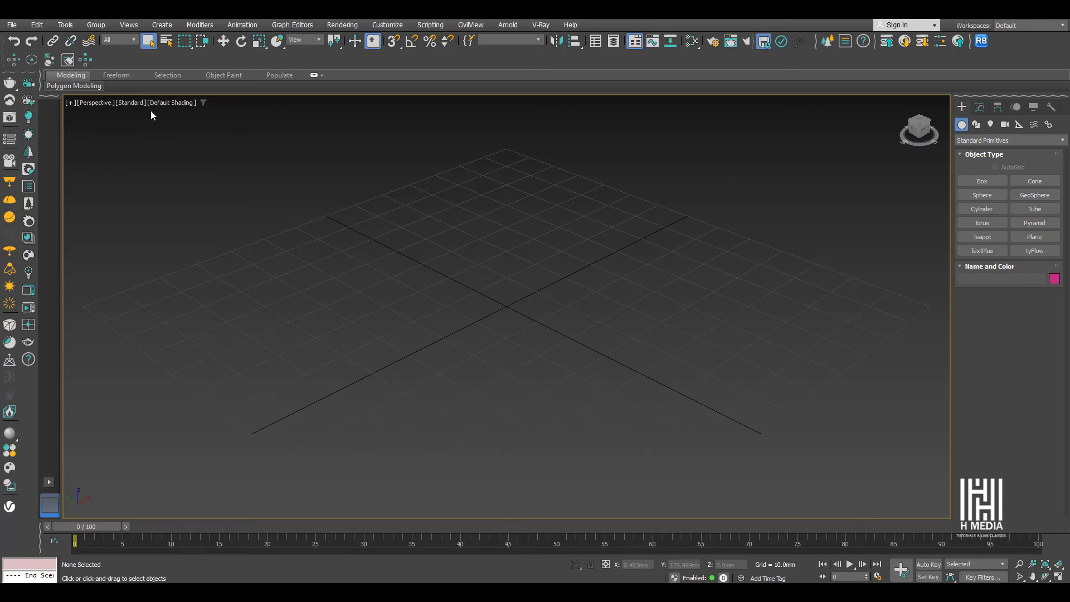
left_click(136, 103)
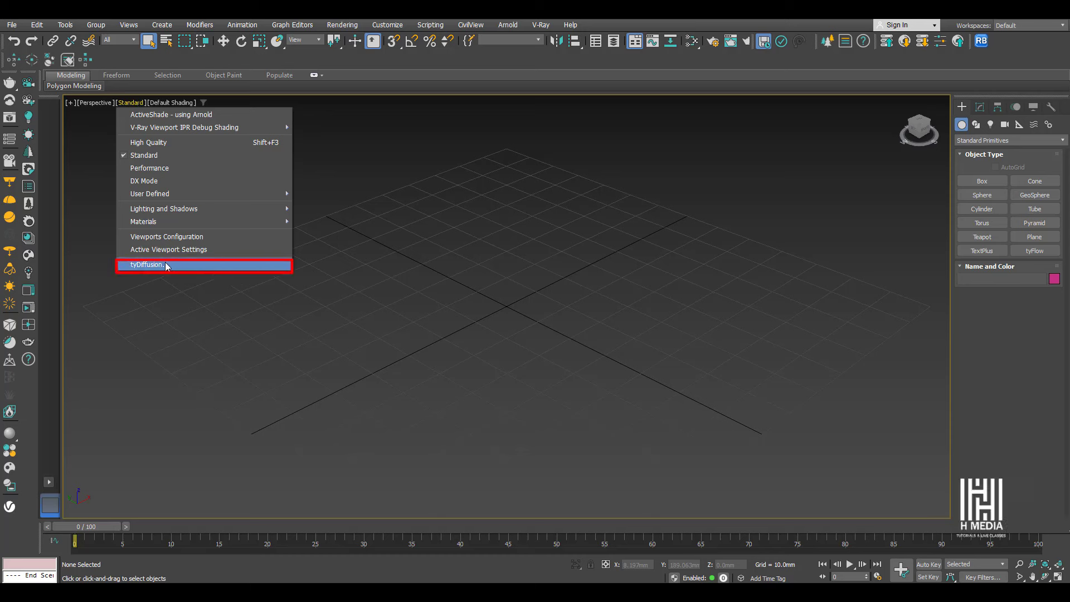
left_click(167, 266)
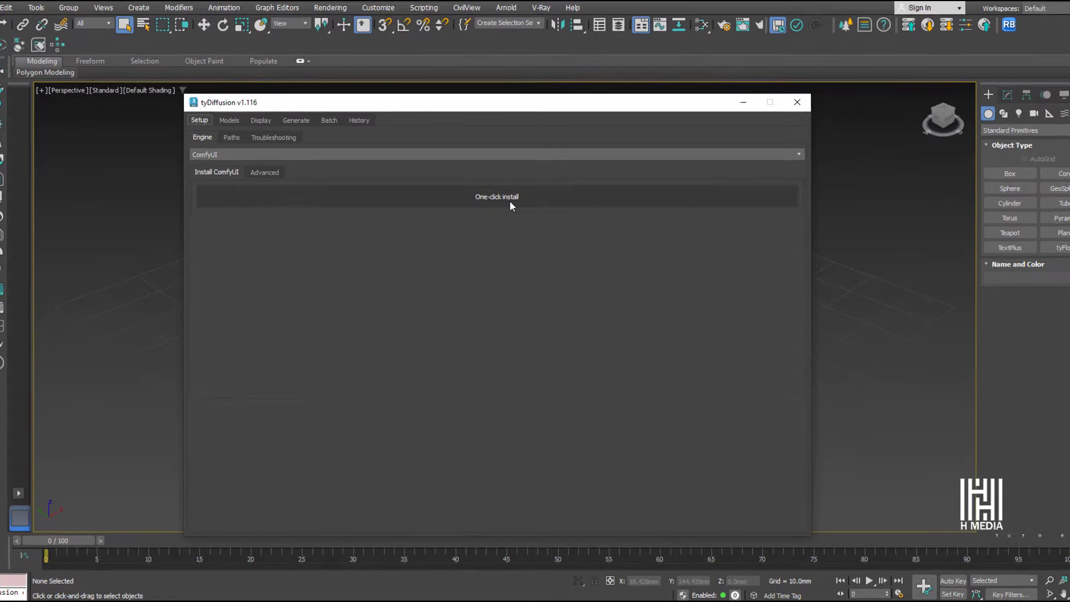
Install the ComfyUI engine with the one-click install, accepting the automatic download and dismissing the completion notices.
left_click(476, 169)
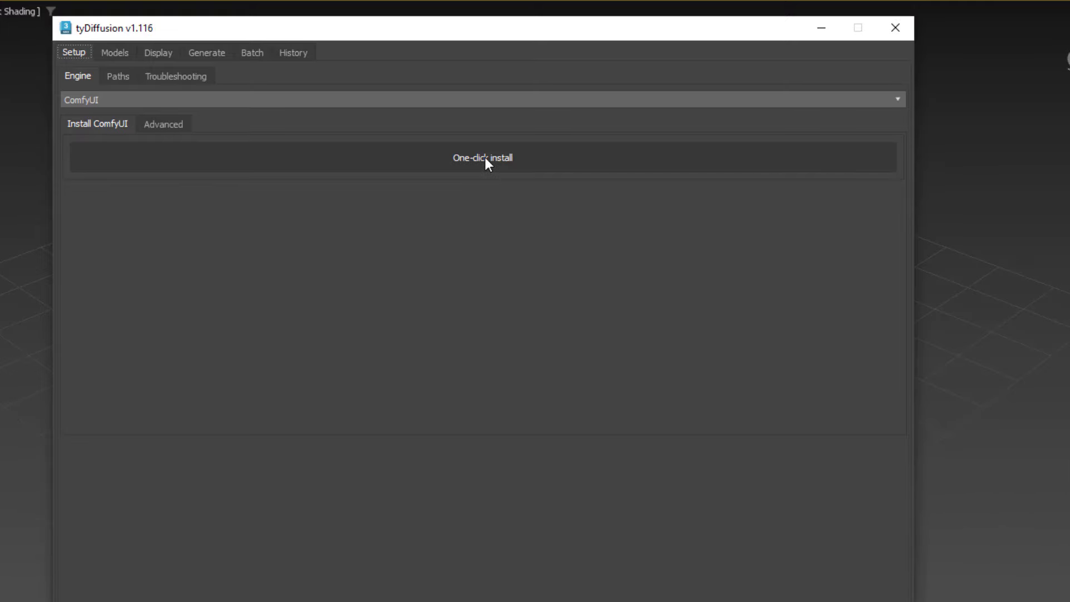
left_click(485, 158)
left_click(485, 158)
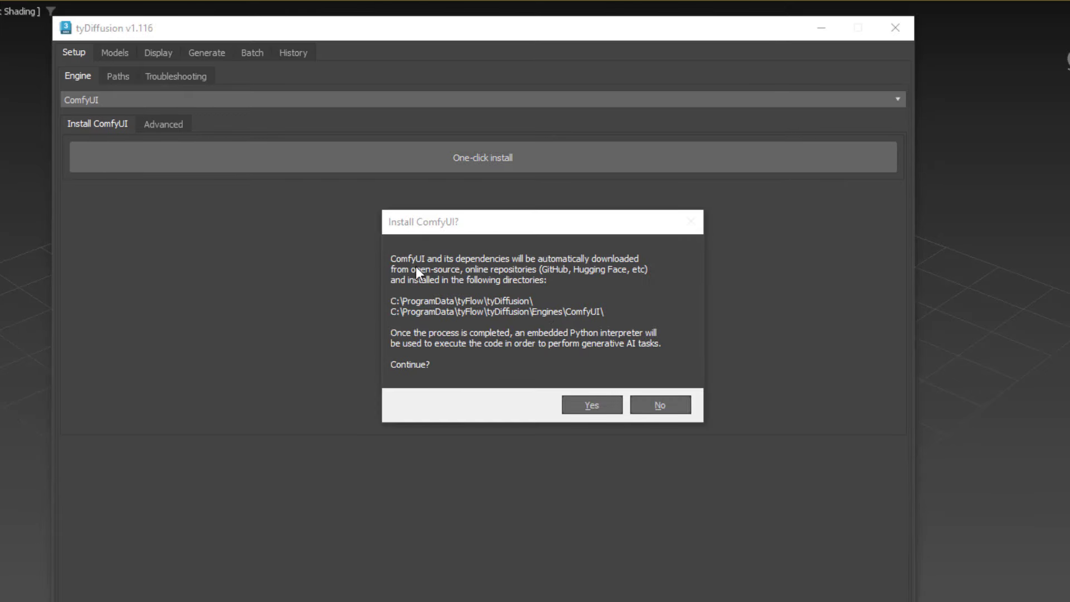
left_click(607, 407)
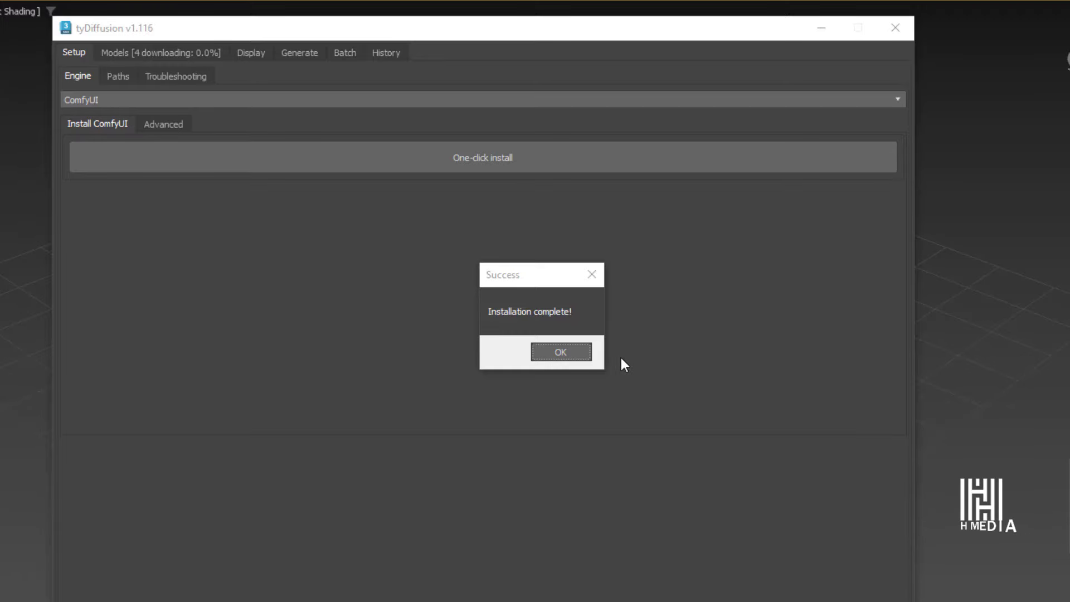
left_click(586, 355)
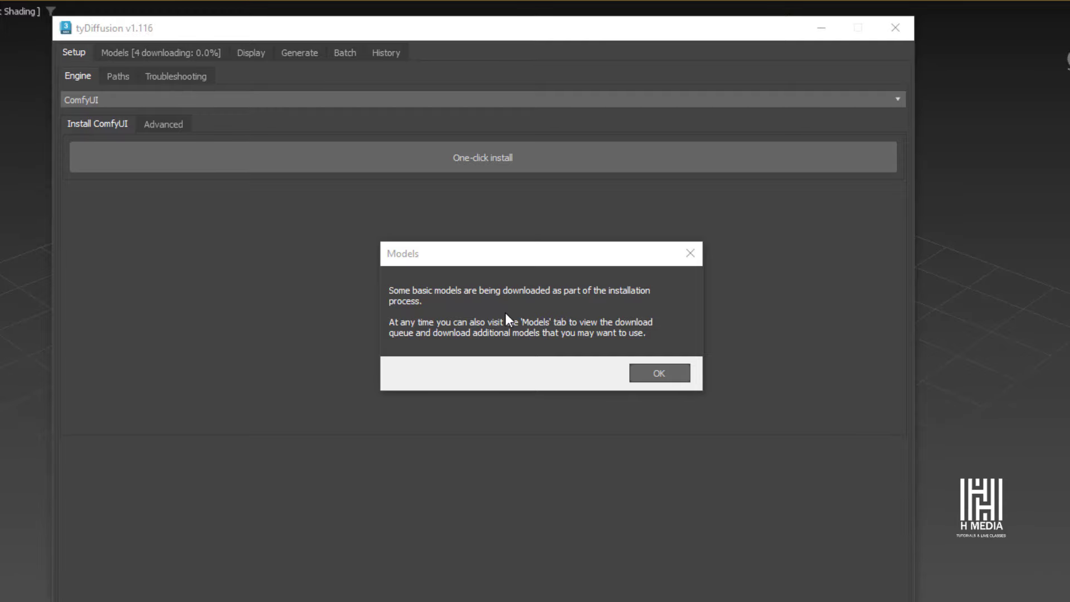
left_click(660, 375)
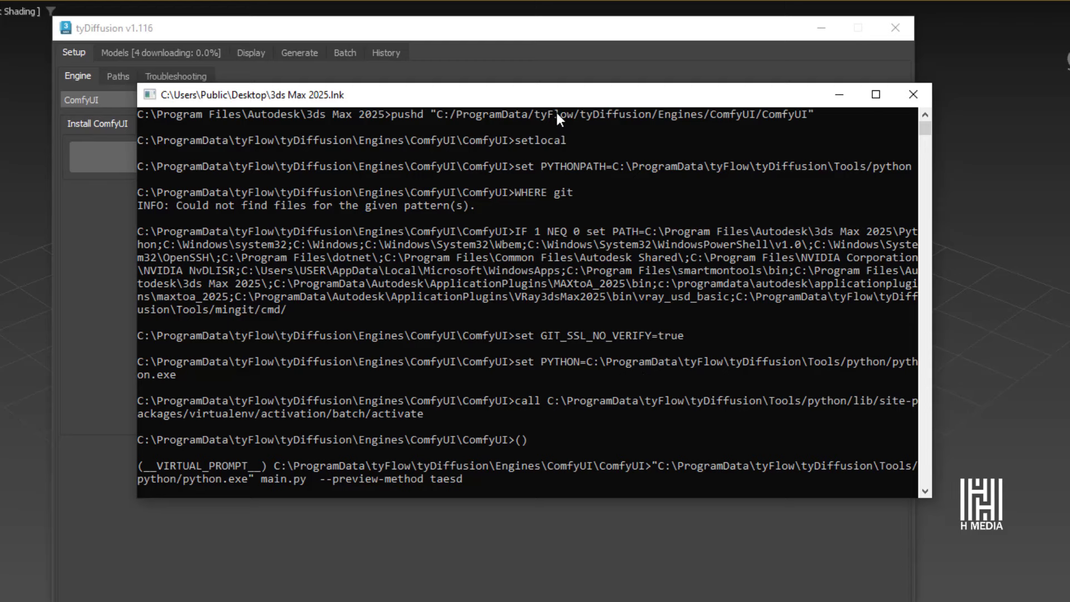
Move the console window out of the way and view the download queue of the tyDiffusion models.
left_click_drag(543, 96, 503, 353)
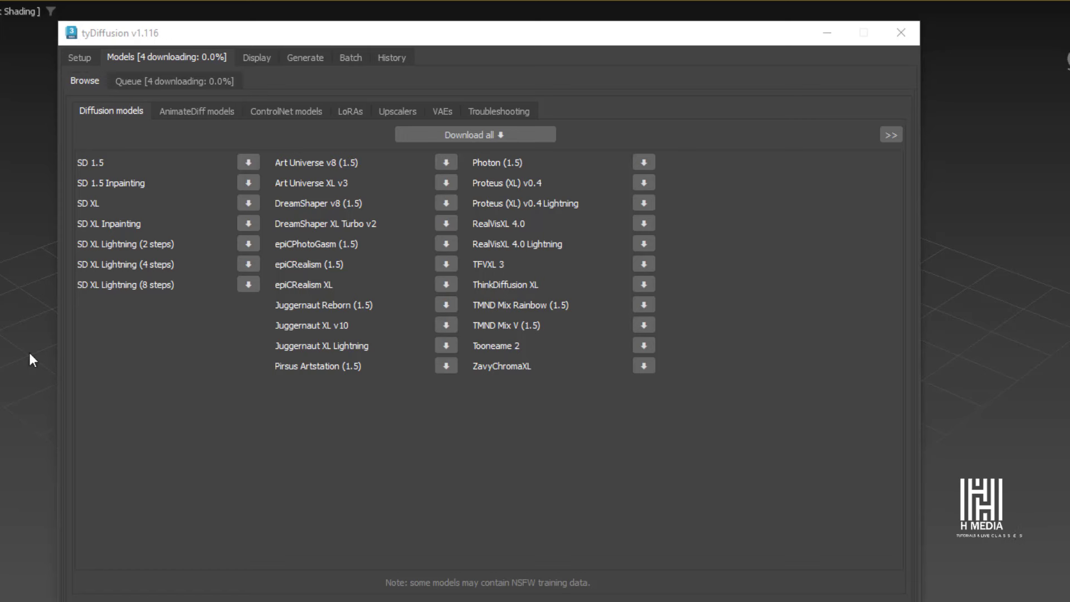
left_click(206, 80)
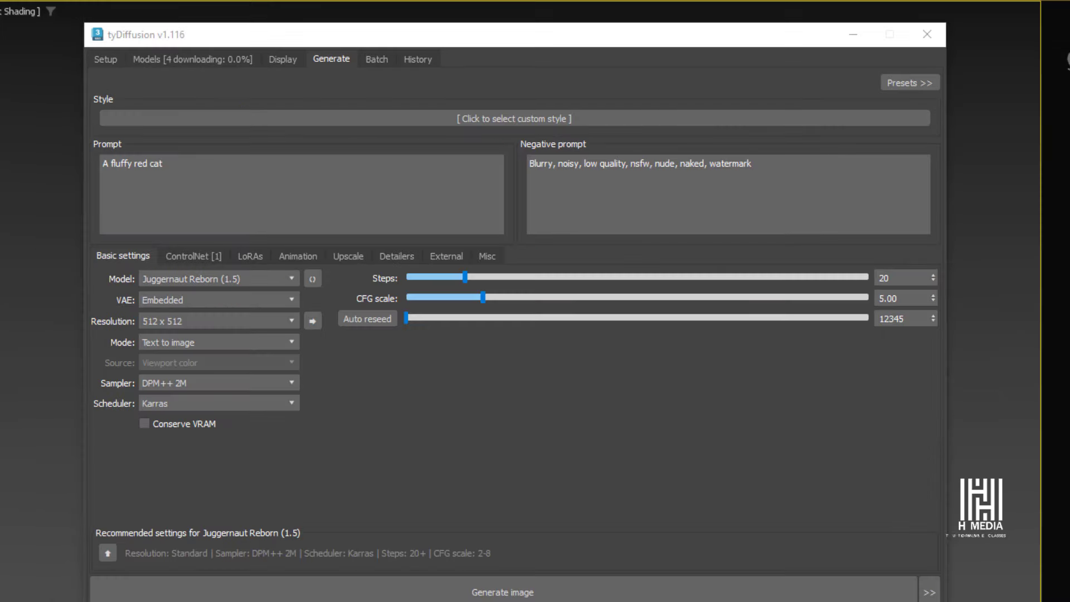